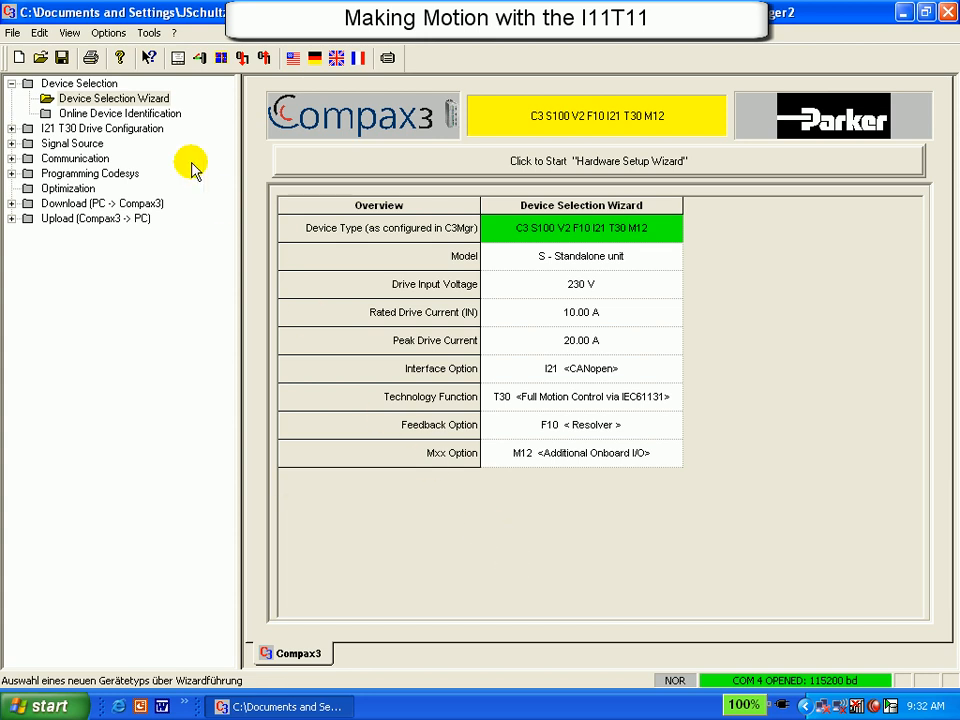
- Run the Device Selection Wizard and choose the C3 S063 V2 power level, F12 feedback and I11 interface
double_click(132, 102)
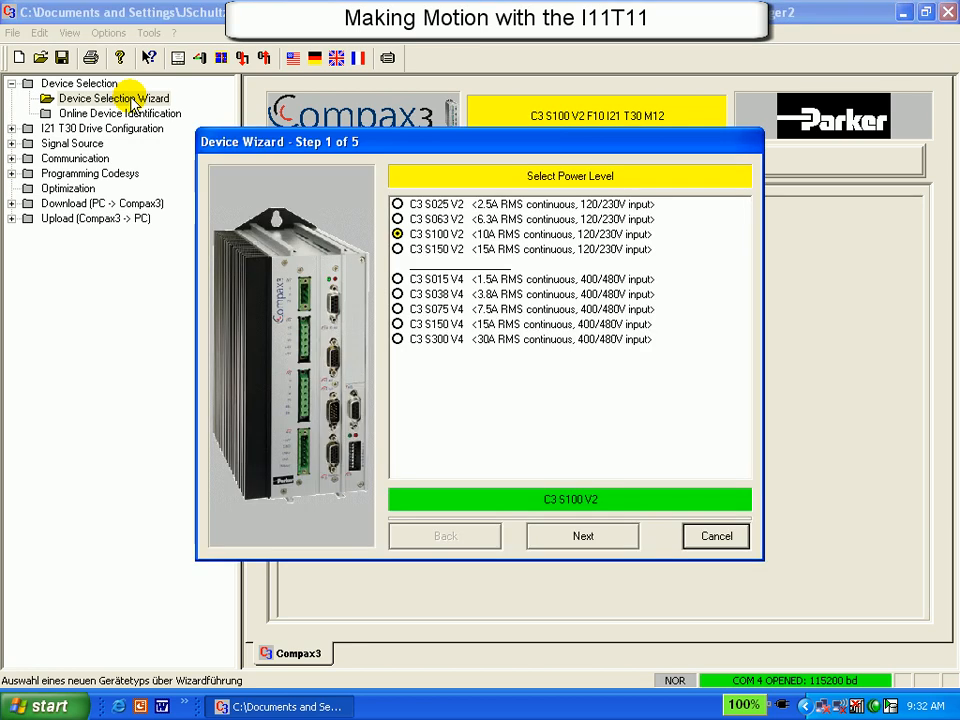
click(430, 219)
click(597, 537)
click(425, 235)
click(598, 537)
click(428, 219)
click(597, 537)
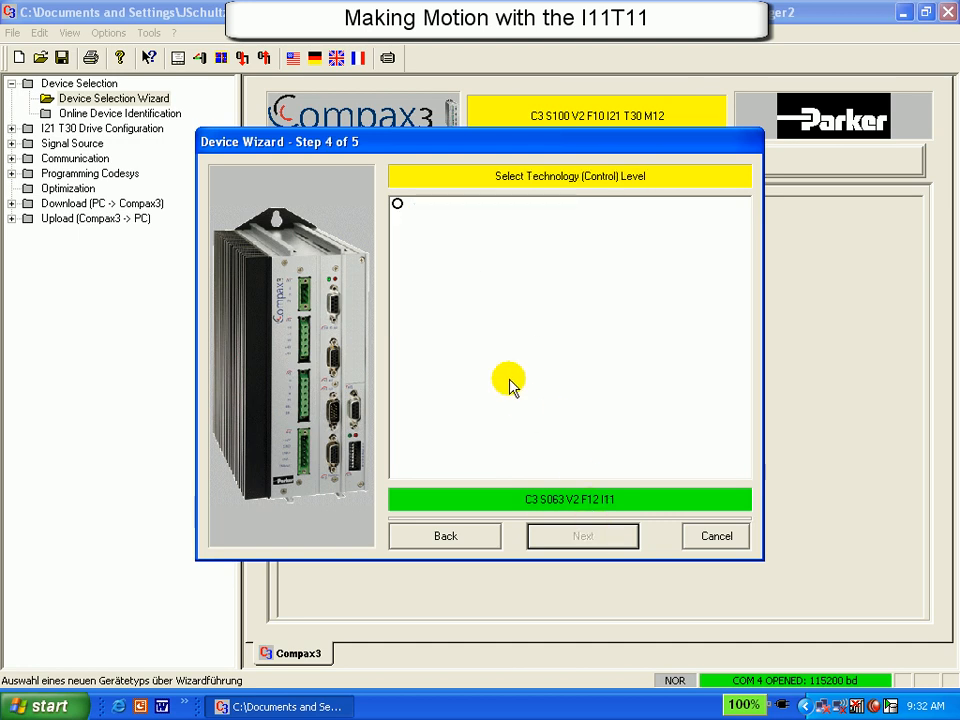
- Choose the T11 technology level and the M00 option, and finish the device selection by accepting the drive configuration reset
click(420, 219)
click(430, 204)
click(587, 537)
click(420, 205)
click(586, 537)
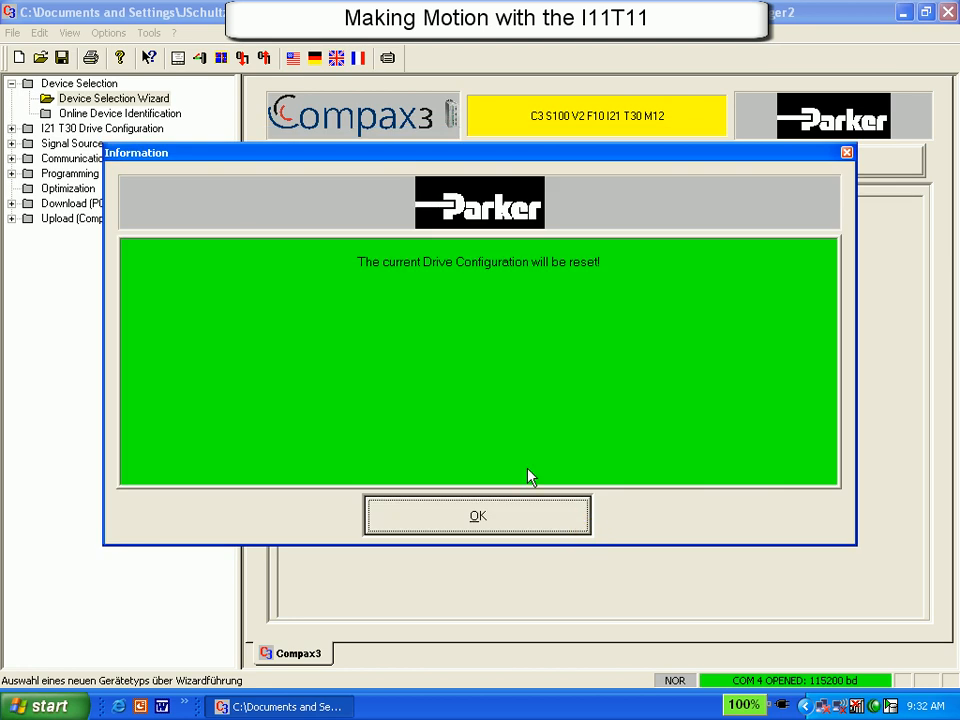
click(478, 515)
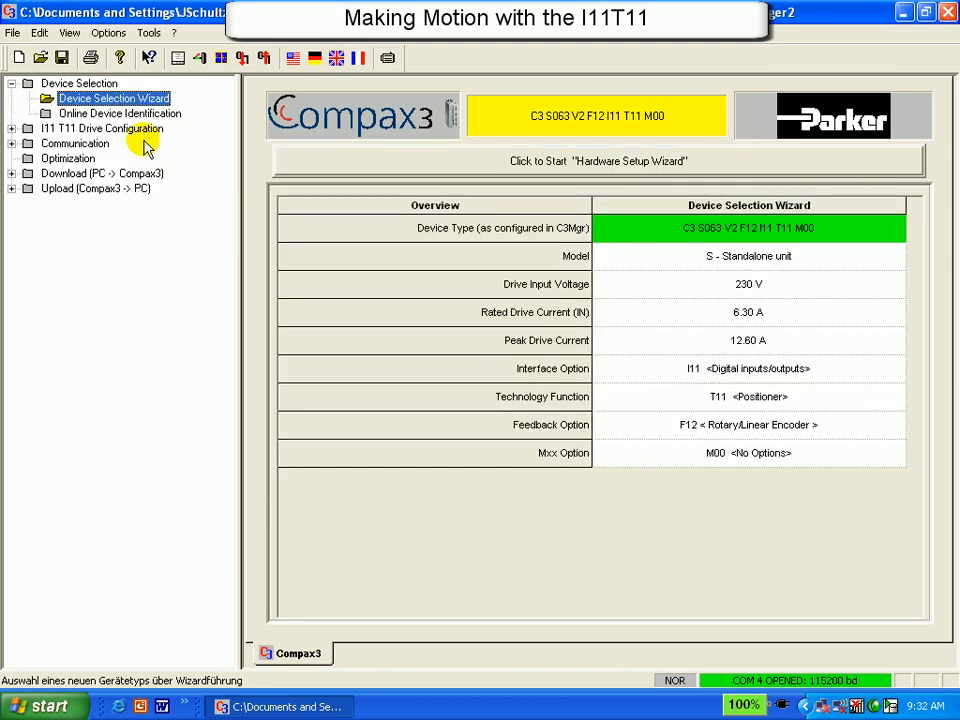
- Start the I11 T11 drive configuration and select the Parker U.S. motor BE231DJ-xxxN from the BE23 series
double_click(118, 132)
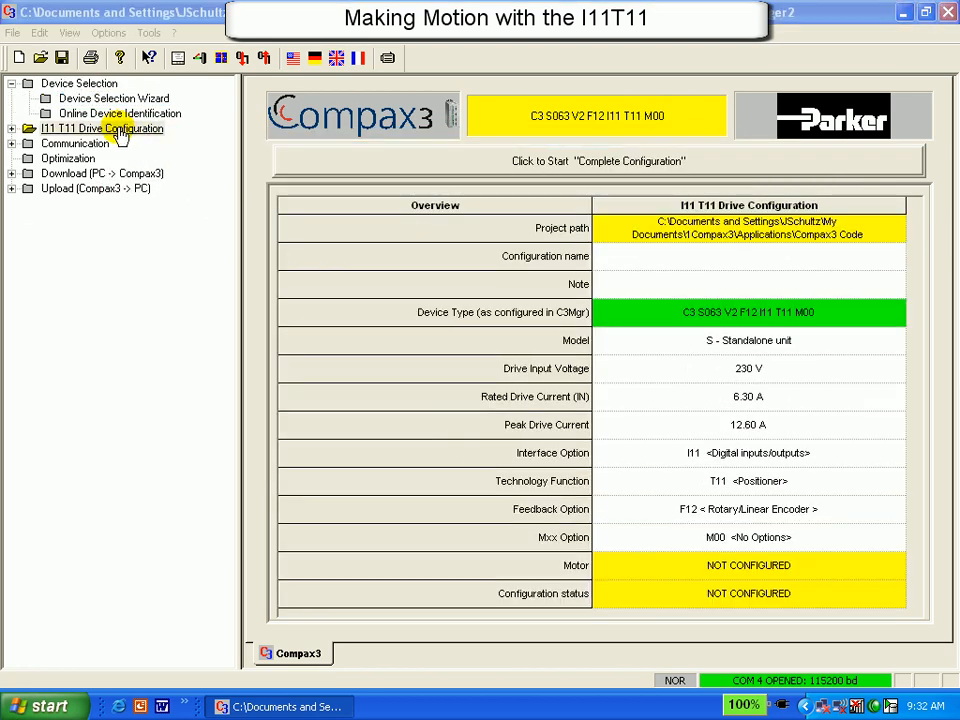
click(167, 138)
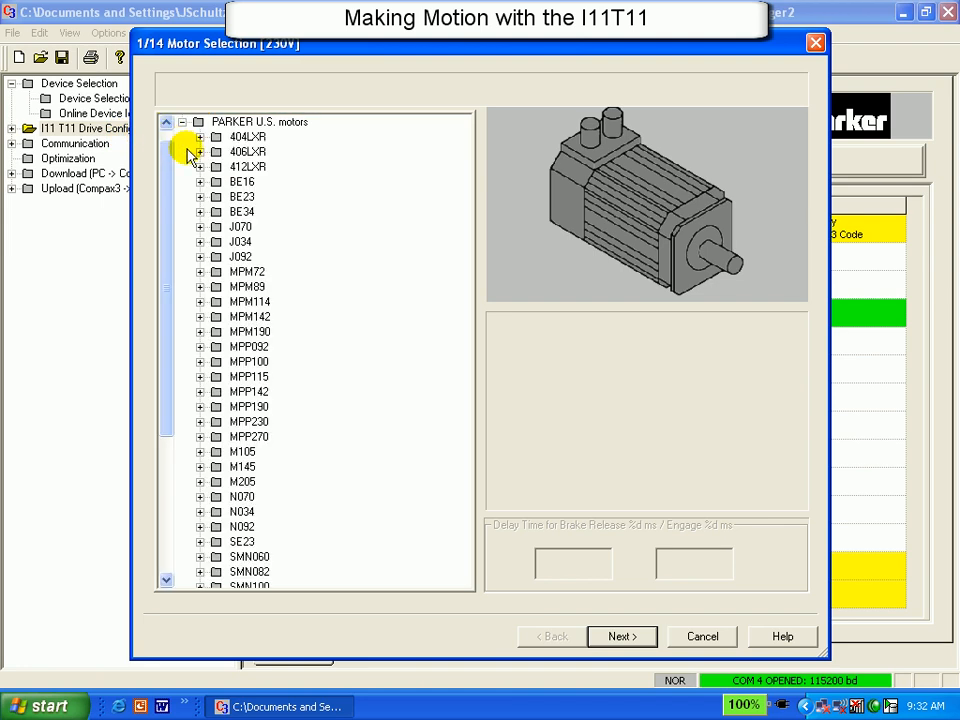
click(200, 197)
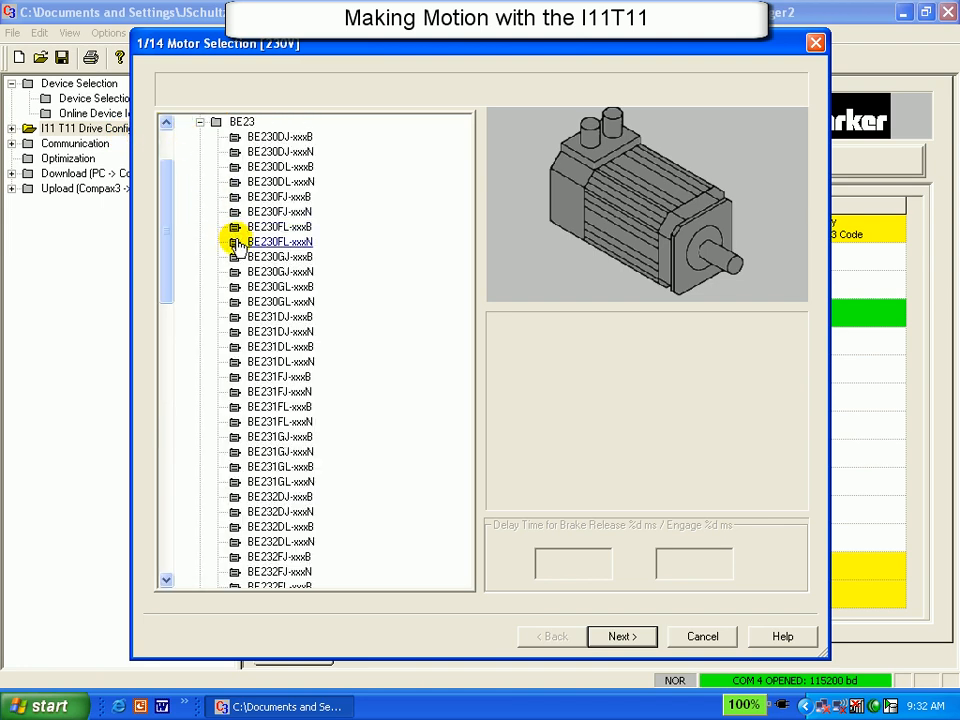
click(240, 331)
click(621, 637)
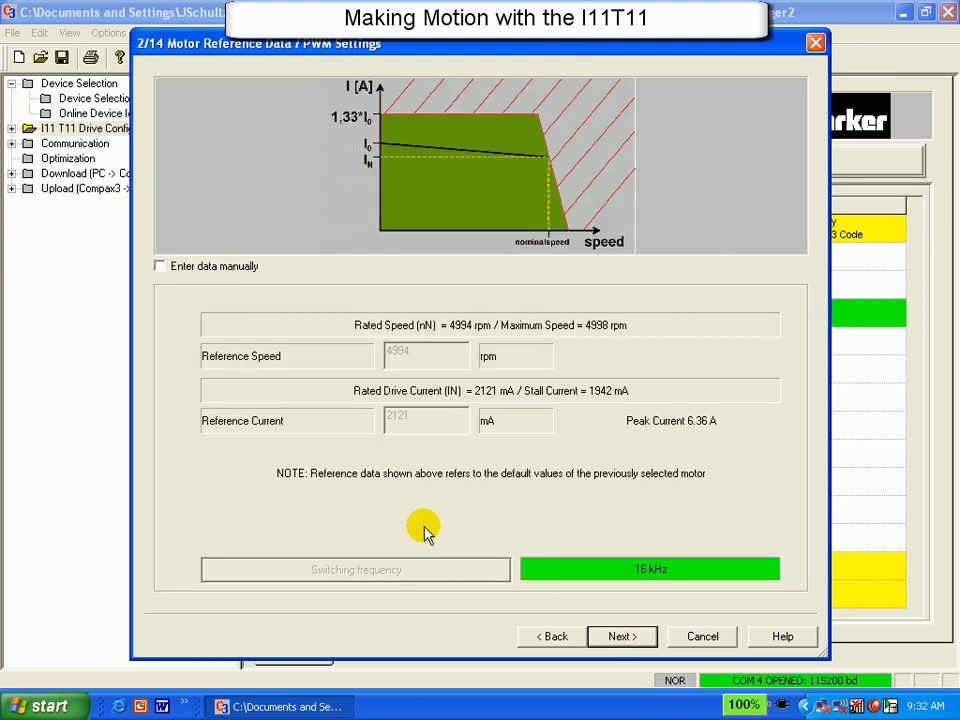
- Accept the default motor reference data despite the recommended safety margin, and keep No External Braking Resistor
click(622, 637)
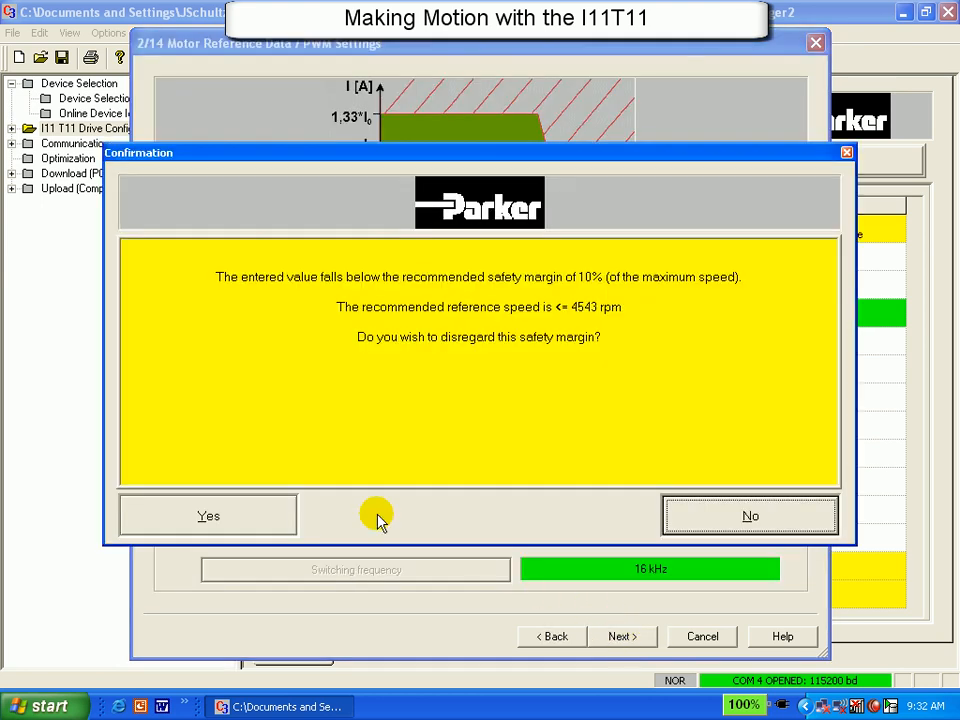
click(225, 510)
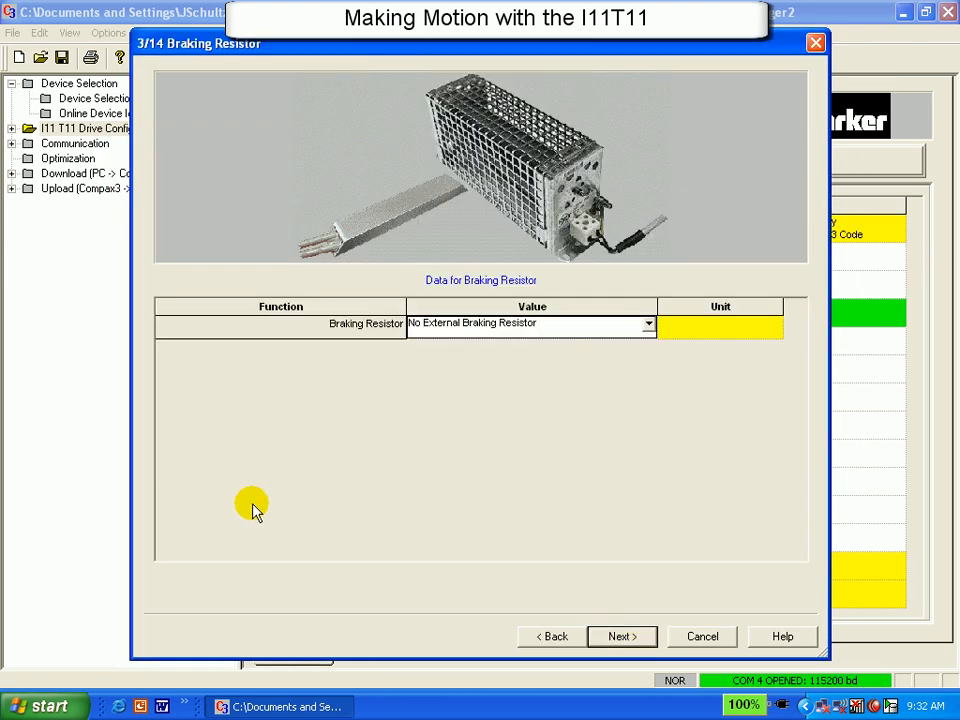
click(625, 641)
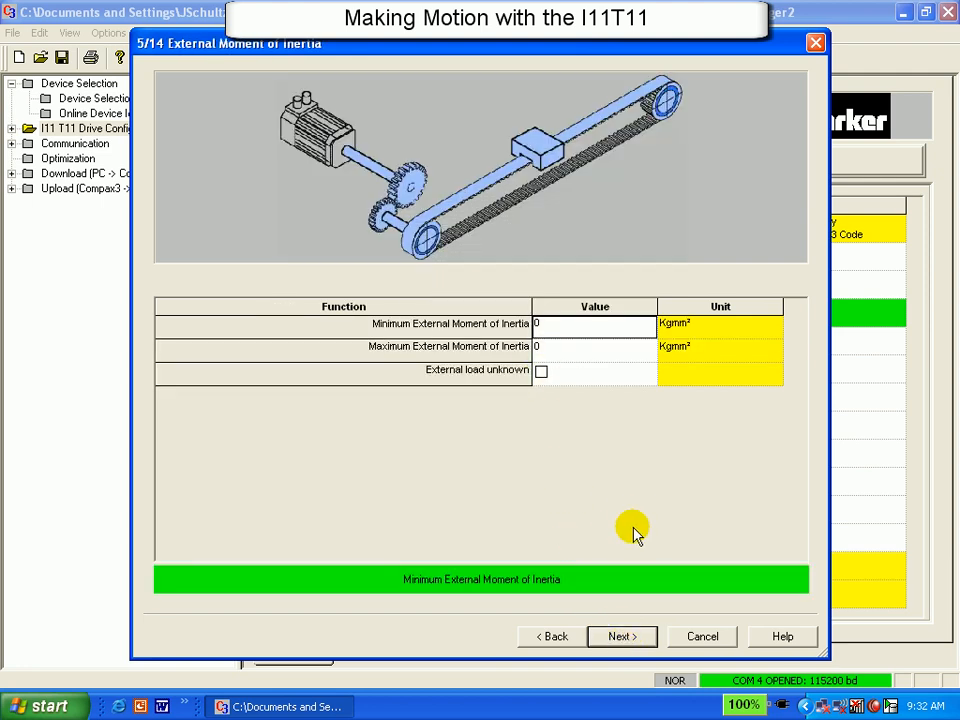
- Set both the minimum and maximum external moment of inertia to 20 Kgmm²
text(2)
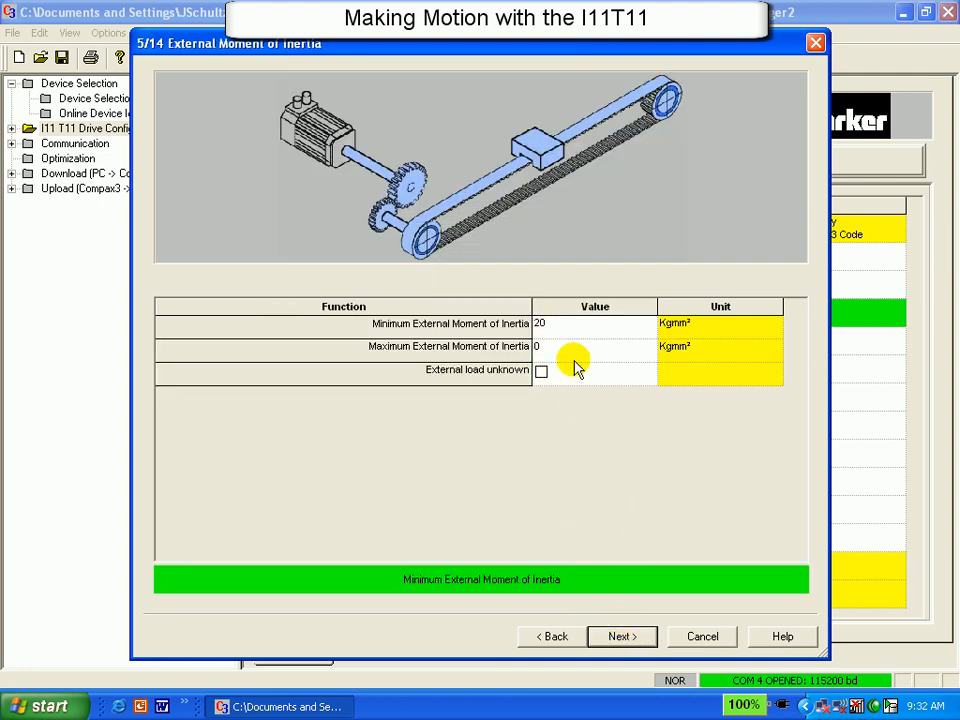
click(573, 353)
text(20)
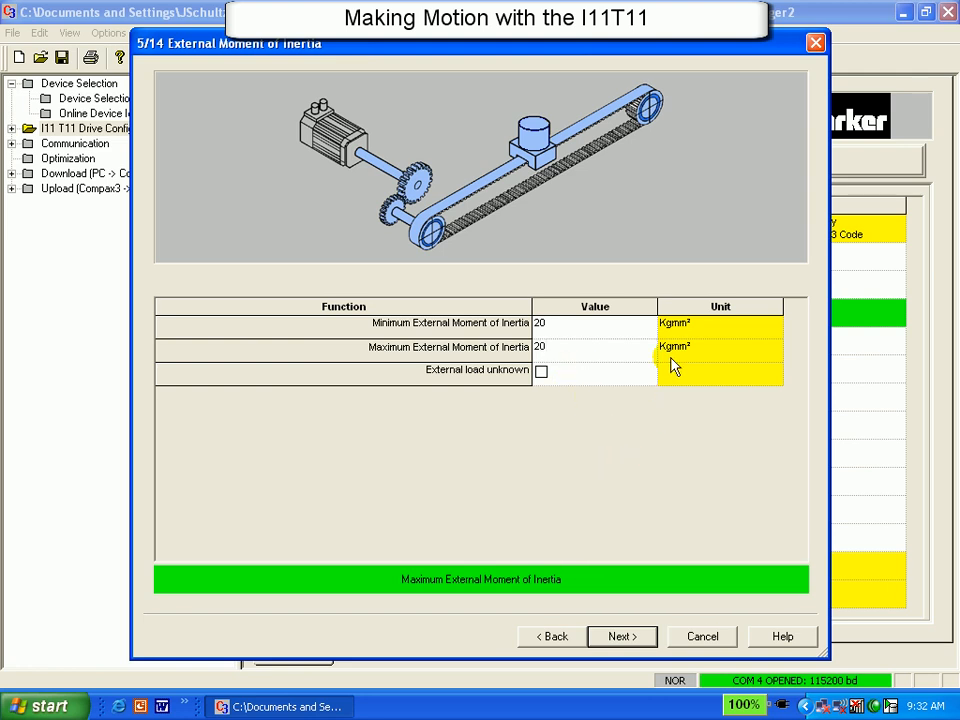
click(639, 637)
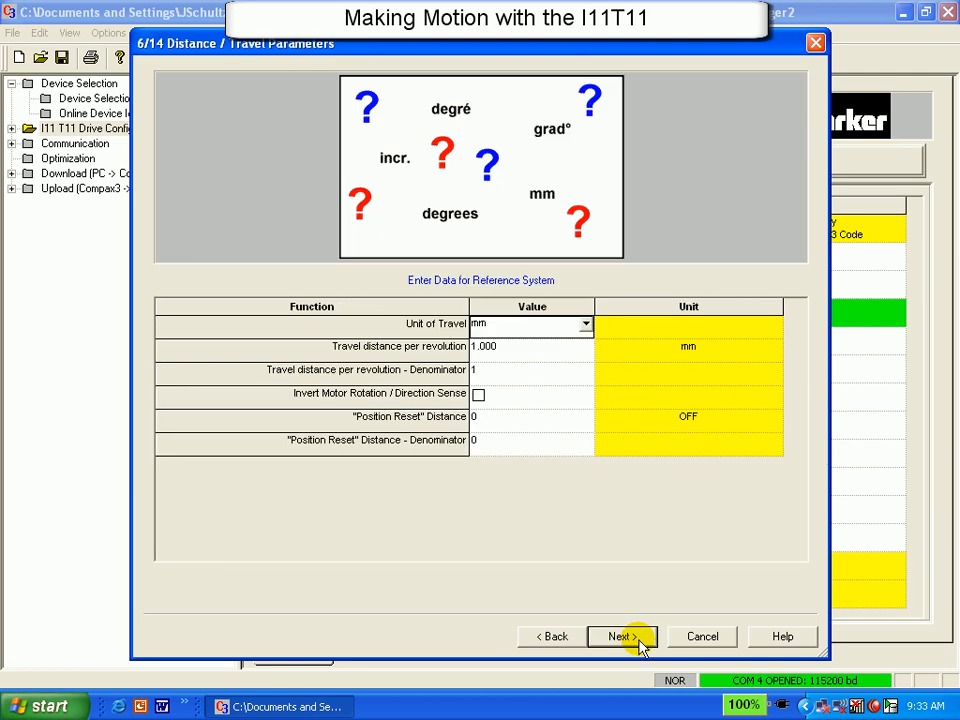
- Keep the default travel and homing parameters, and disable the software travel limits
click(622, 637)
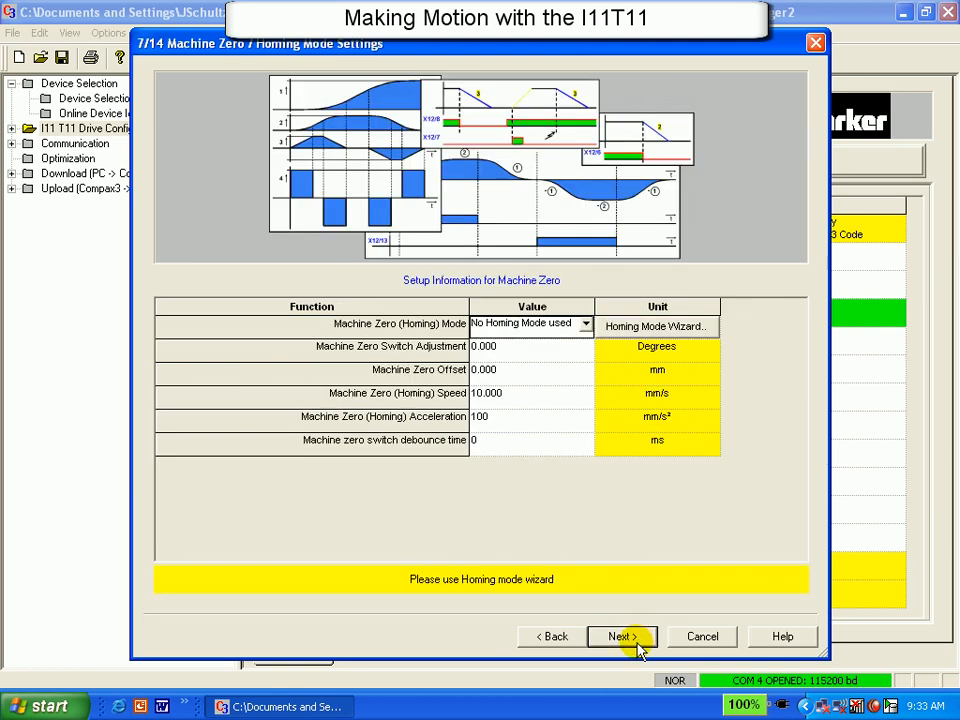
click(630, 638)
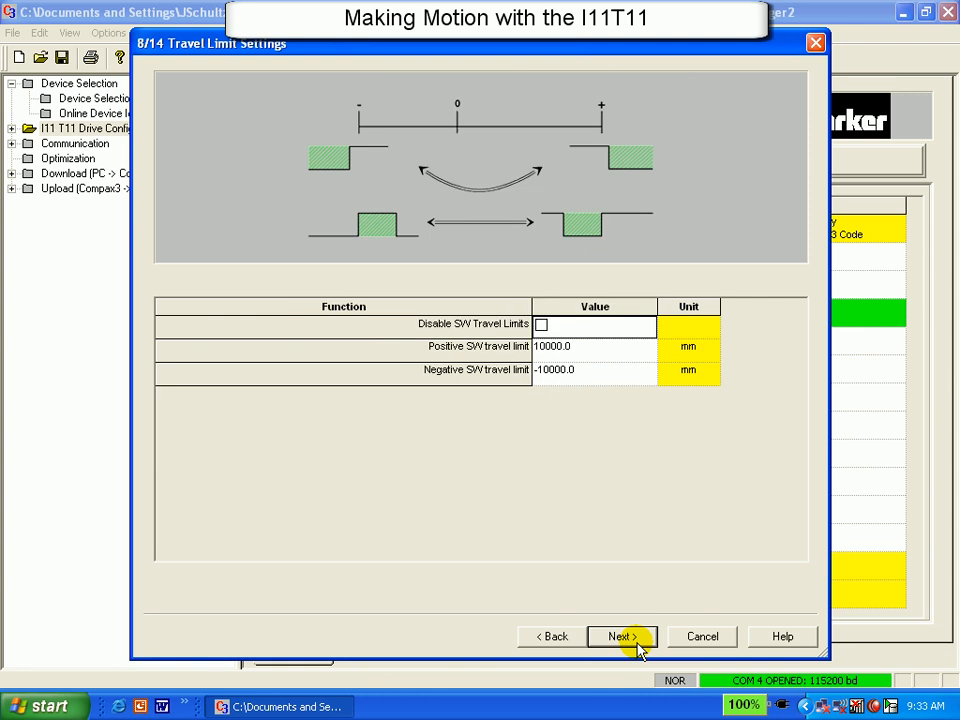
click(540, 326)
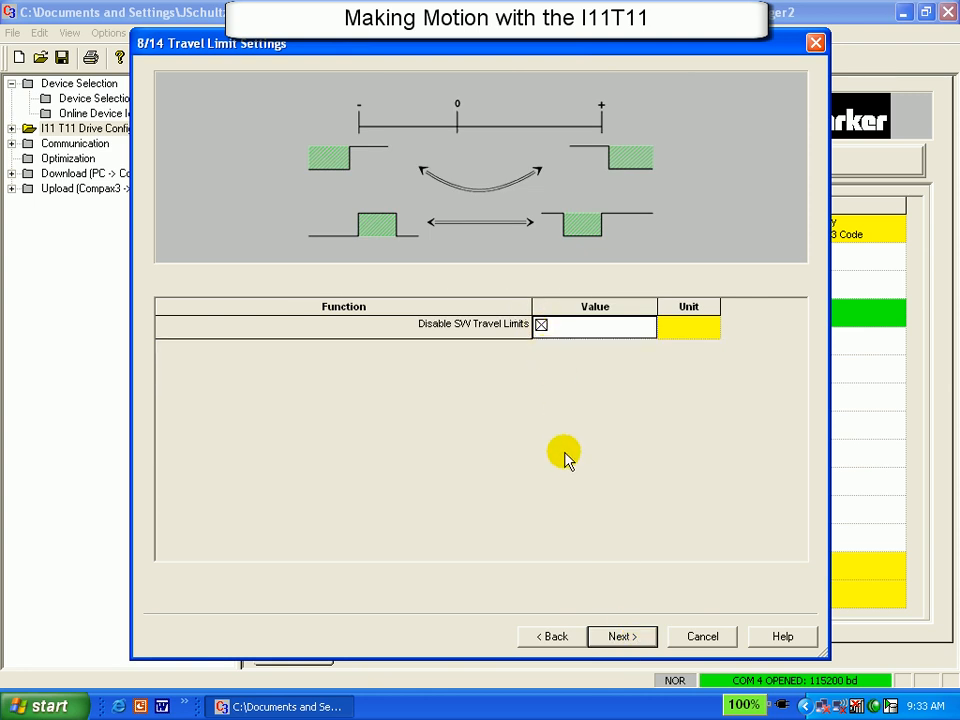
click(622, 637)
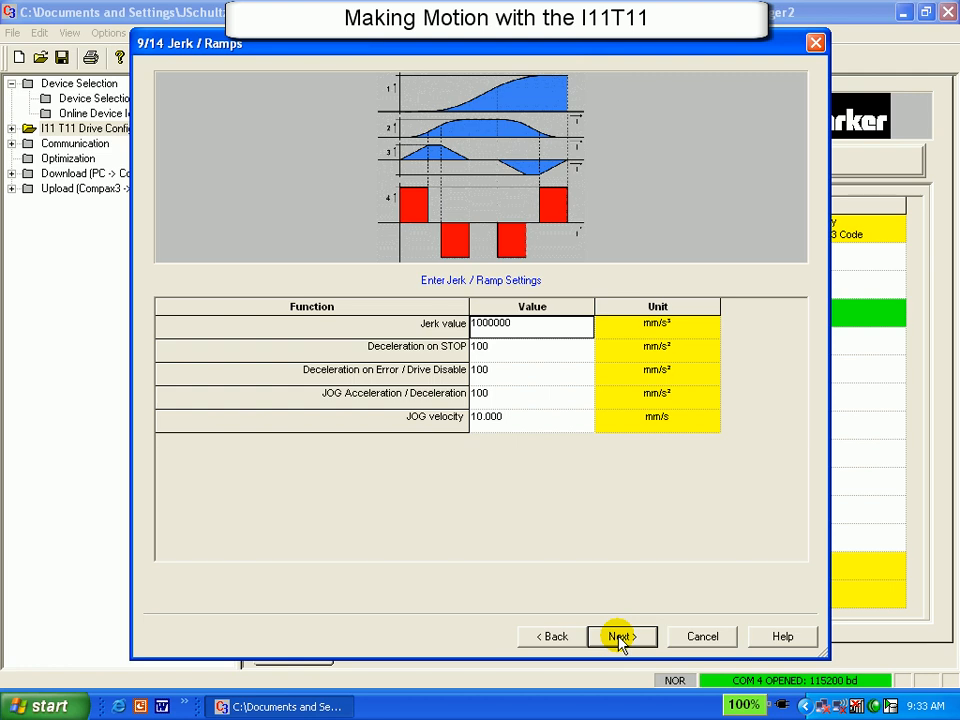
- Accept the default jerk and ramp, monitoring limit, encoder output and absolute position profile settings
click(620, 637)
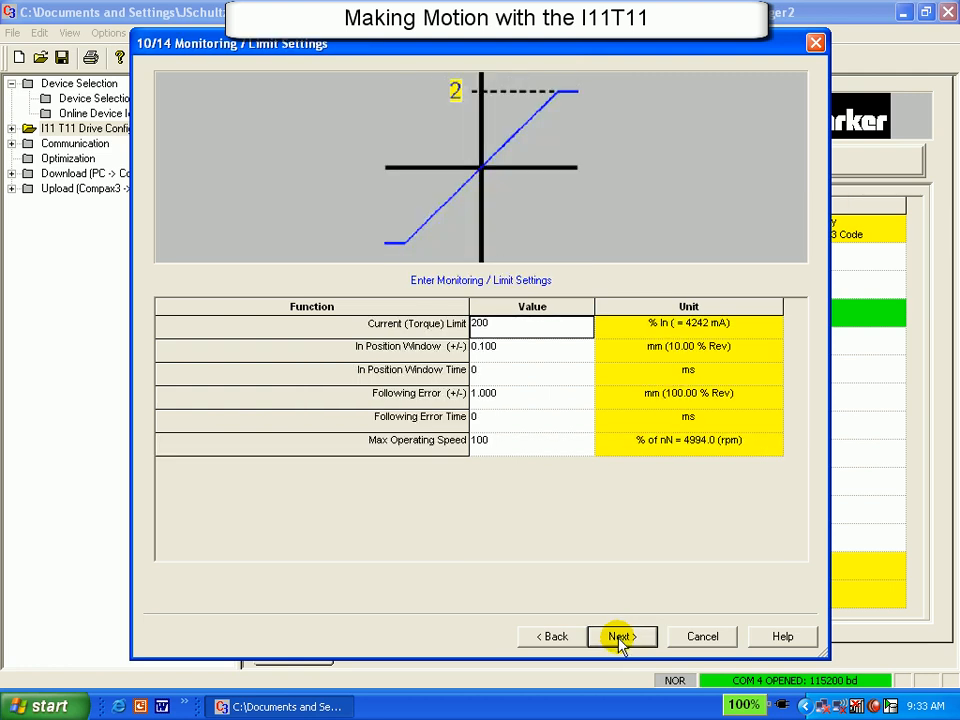
click(620, 637)
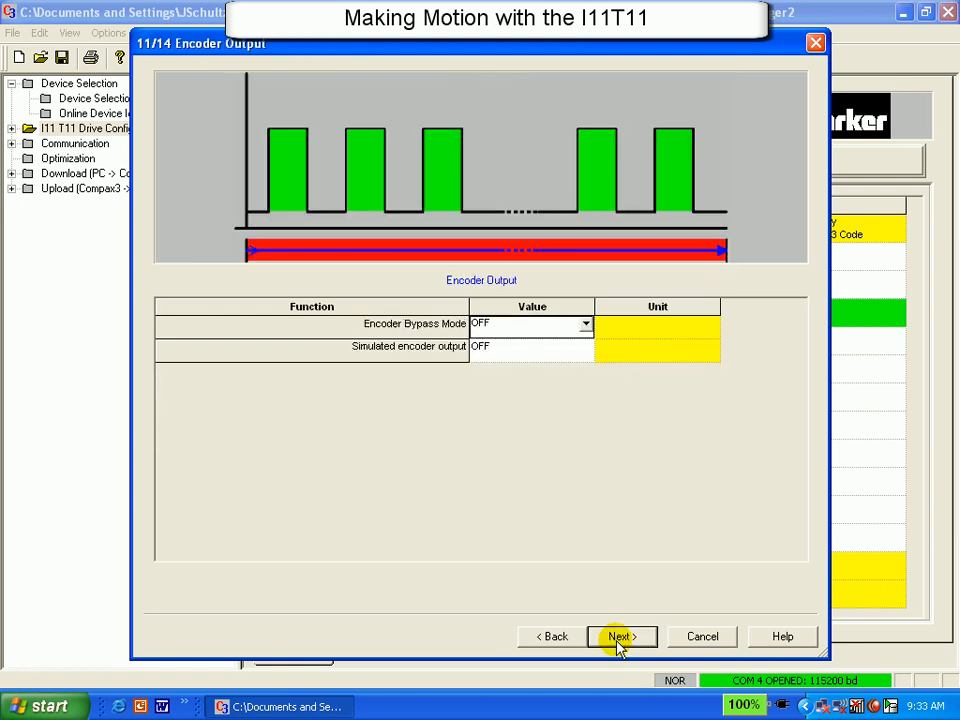
click(620, 637)
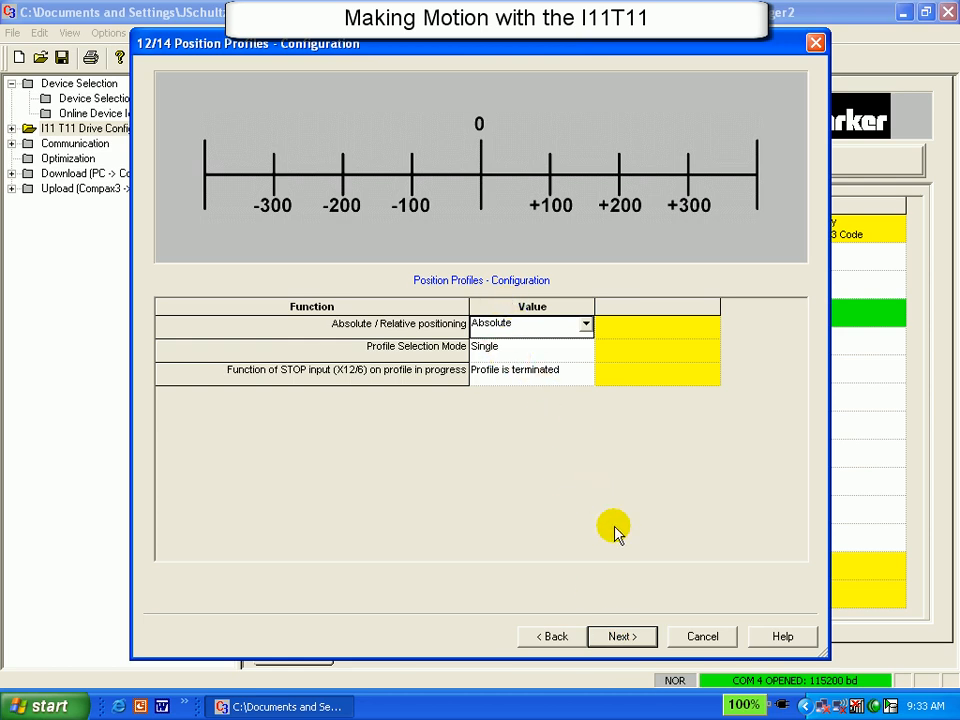
click(620, 637)
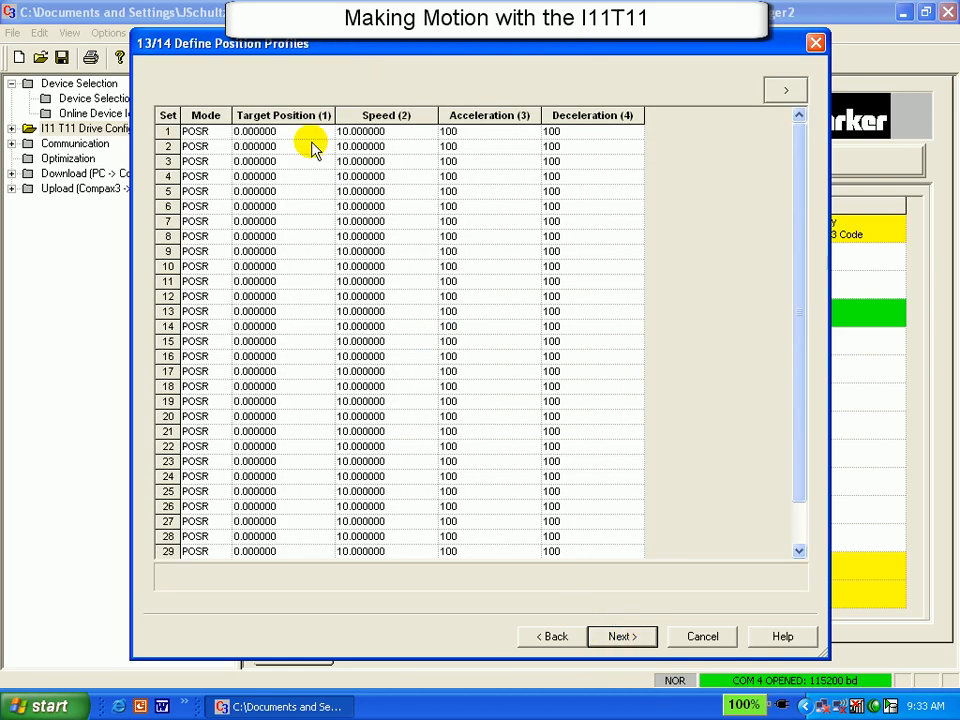
- Set the target positions of profile 1 to 10 mm and profile 2 to -10 mm, and finish the configuration wizard
text(1)
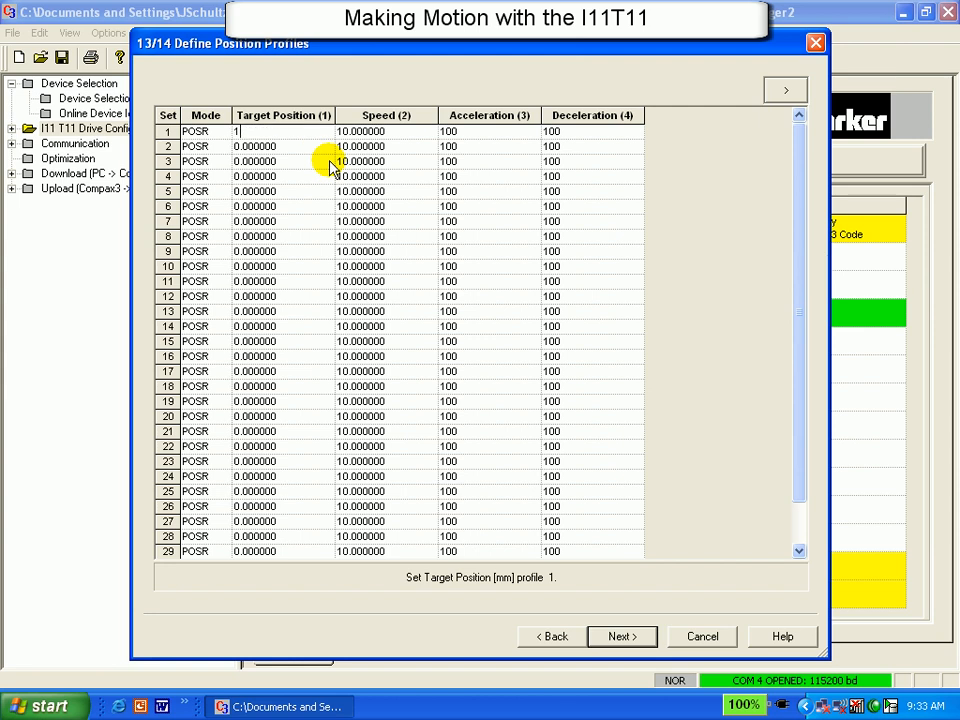
text(0)
click(300, 146)
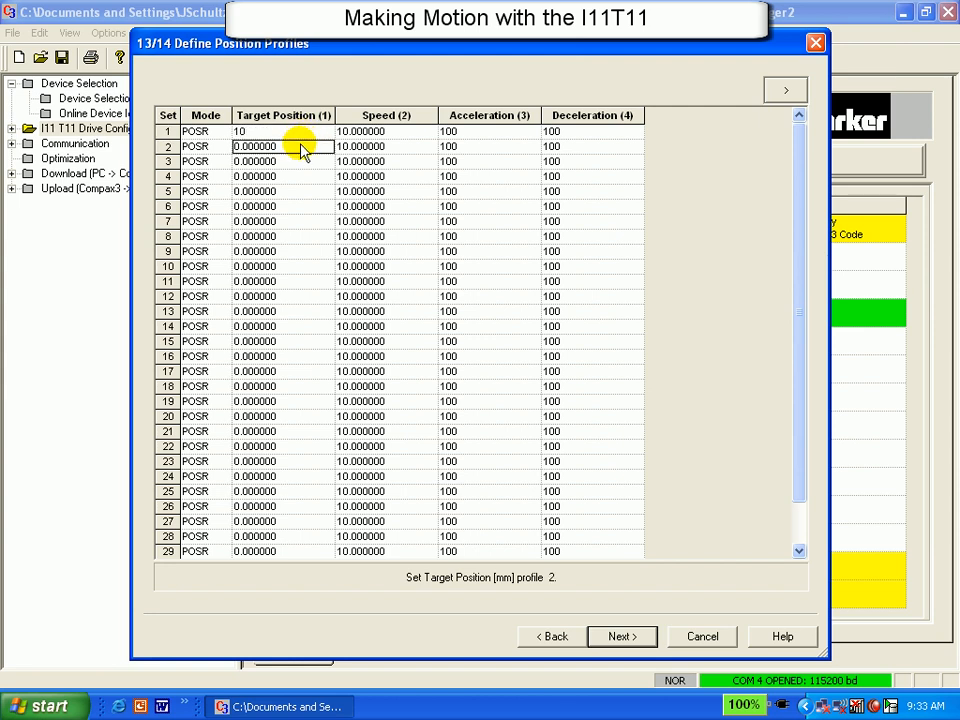
text(-10)
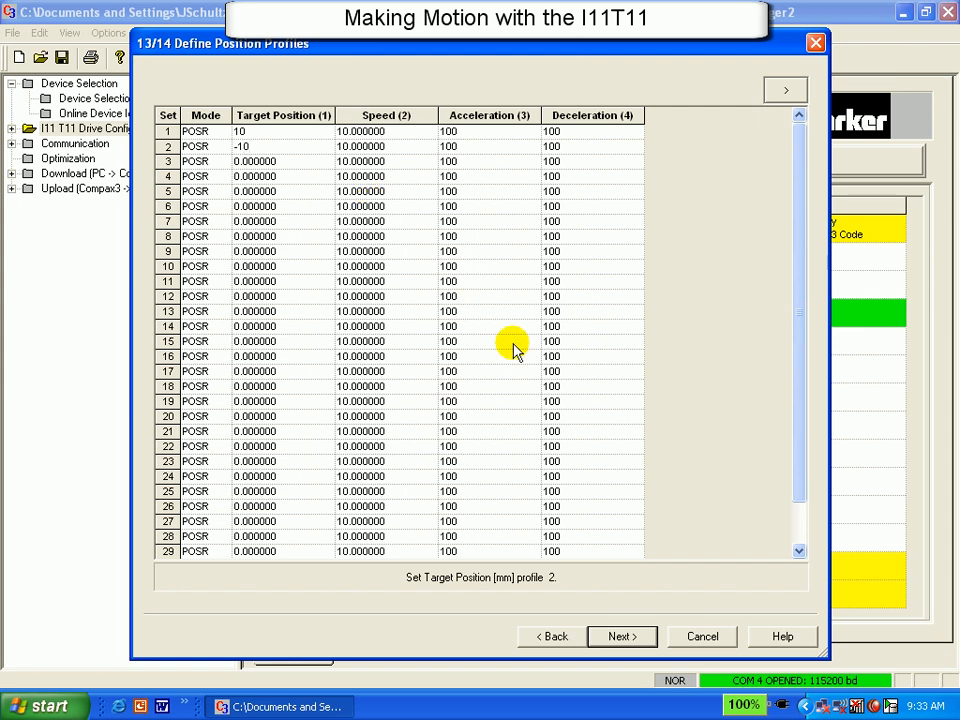
click(625, 640)
click(625, 638)
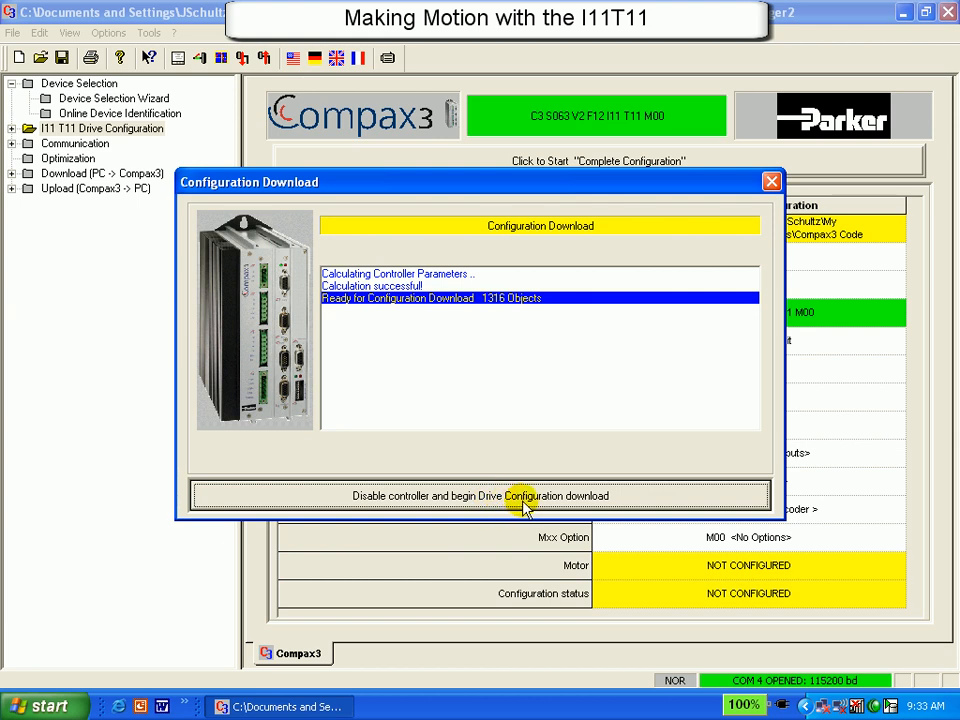
- Disable the controller to download the drive configuration to the Compax3, and start device control
click(524, 503)
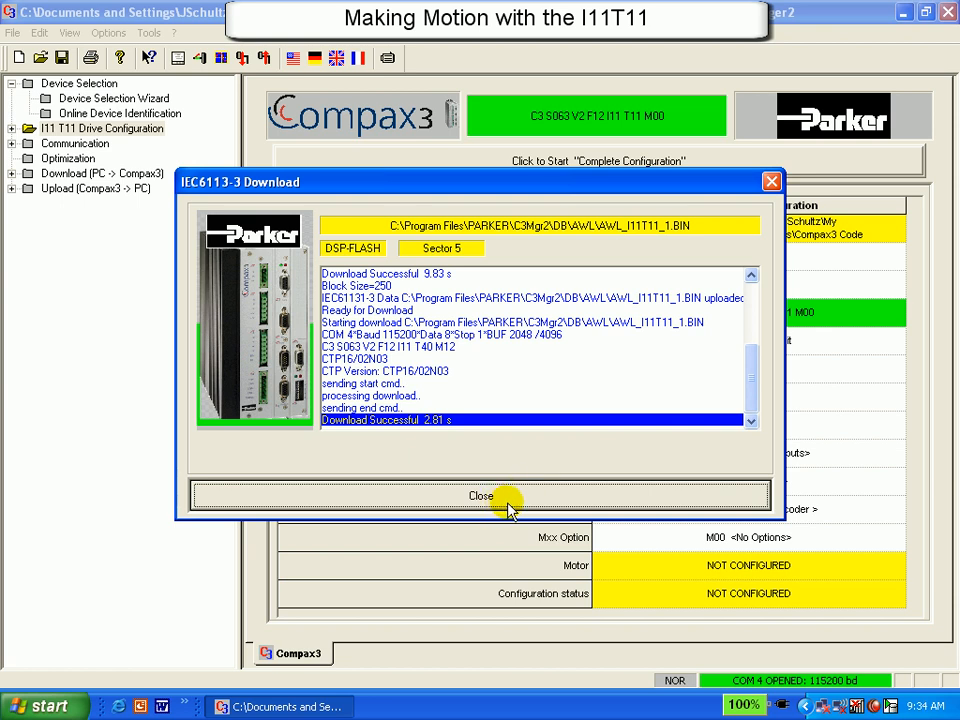
click(513, 499)
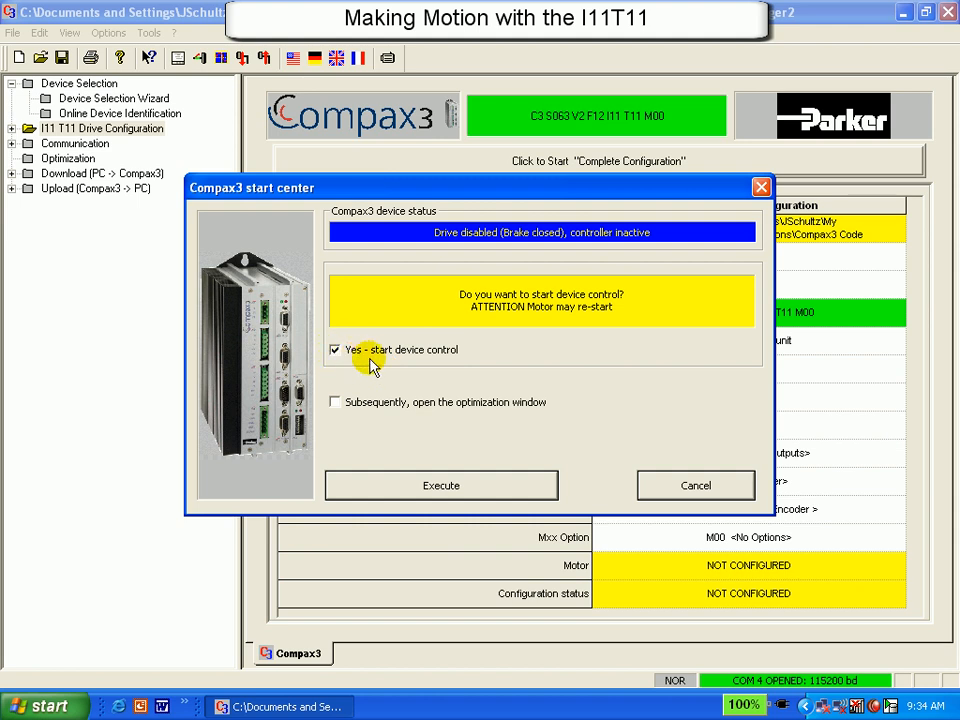
click(468, 487)
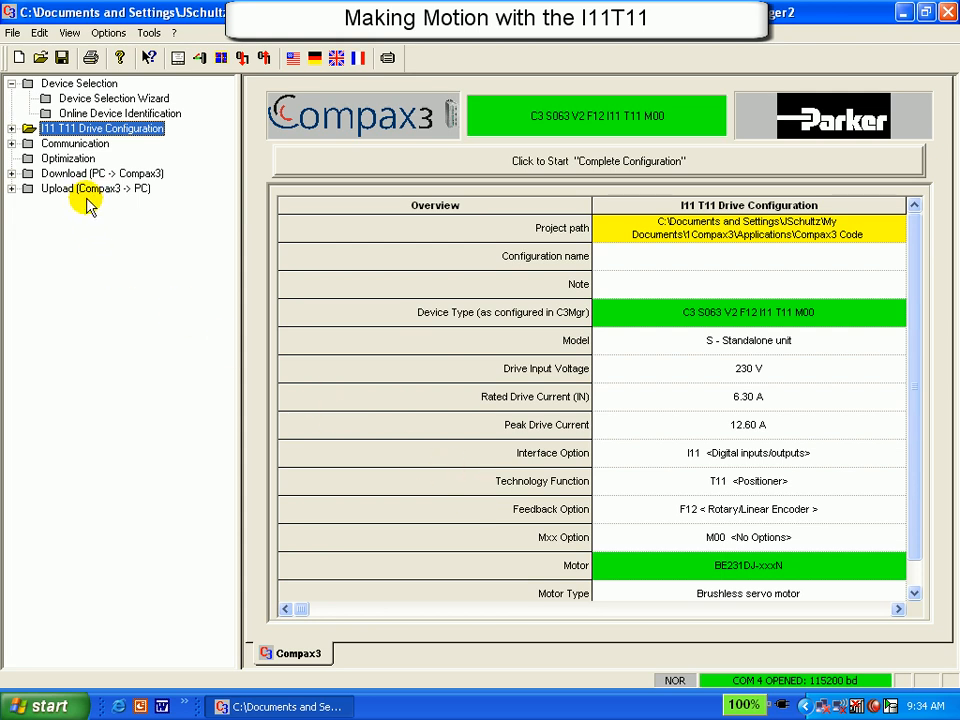
- Open the drive's optimization set-up functions and launch the Compax3 input simulator, moving its window slightly
click(67, 158)
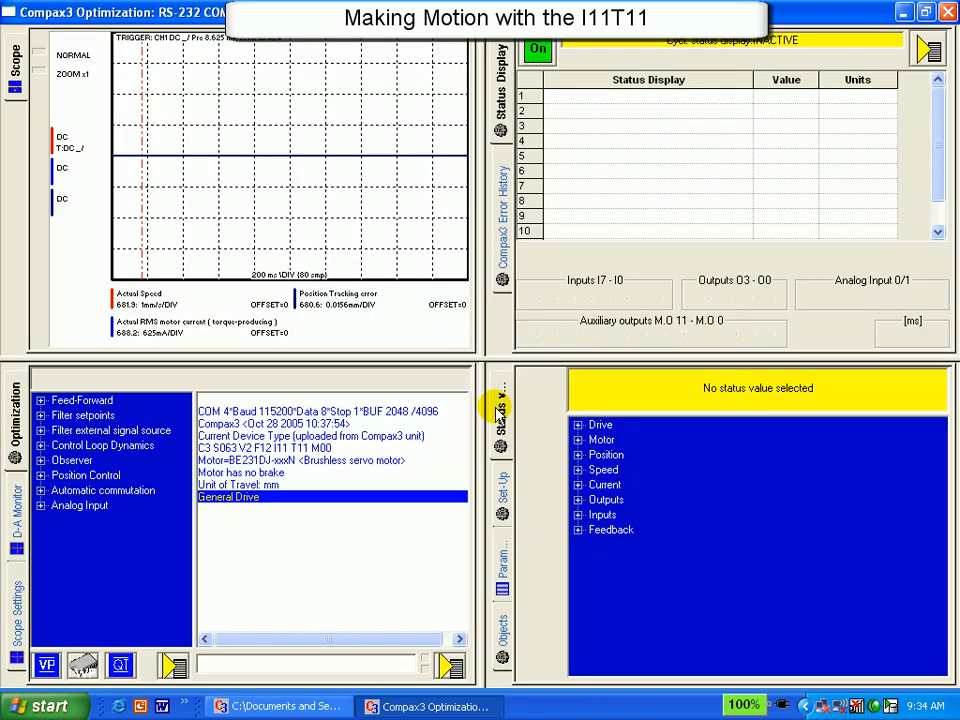
click(502, 497)
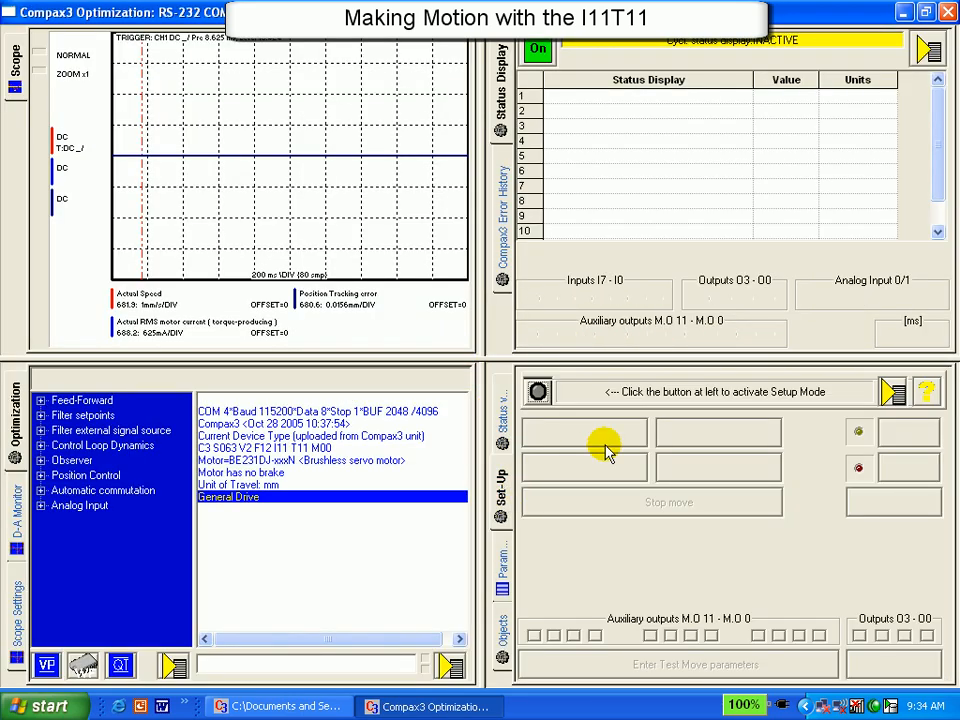
click(893, 396)
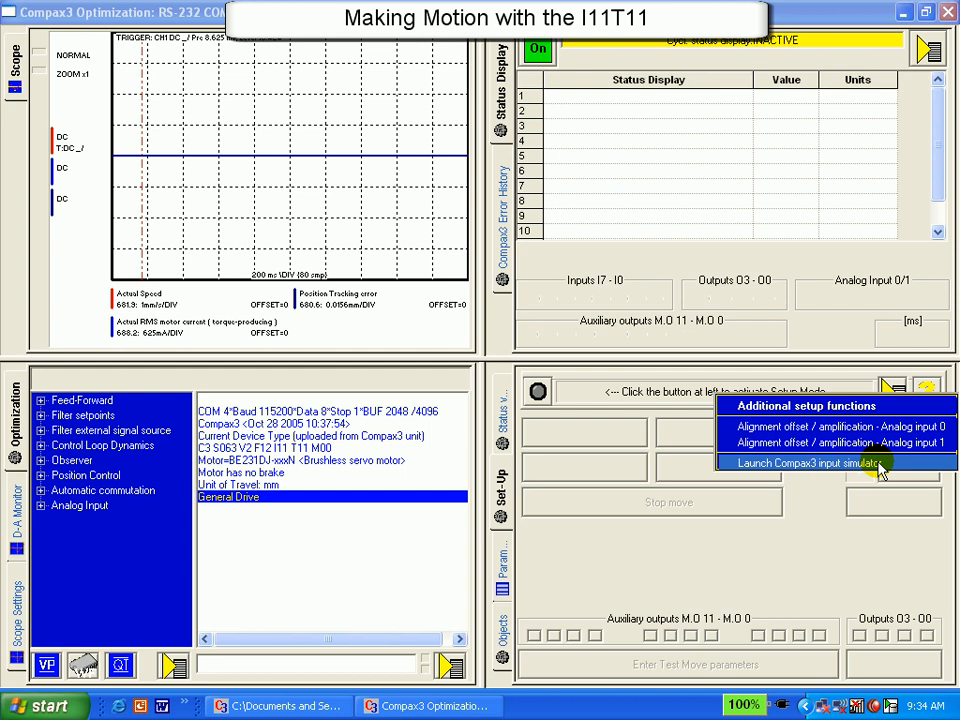
click(880, 466)
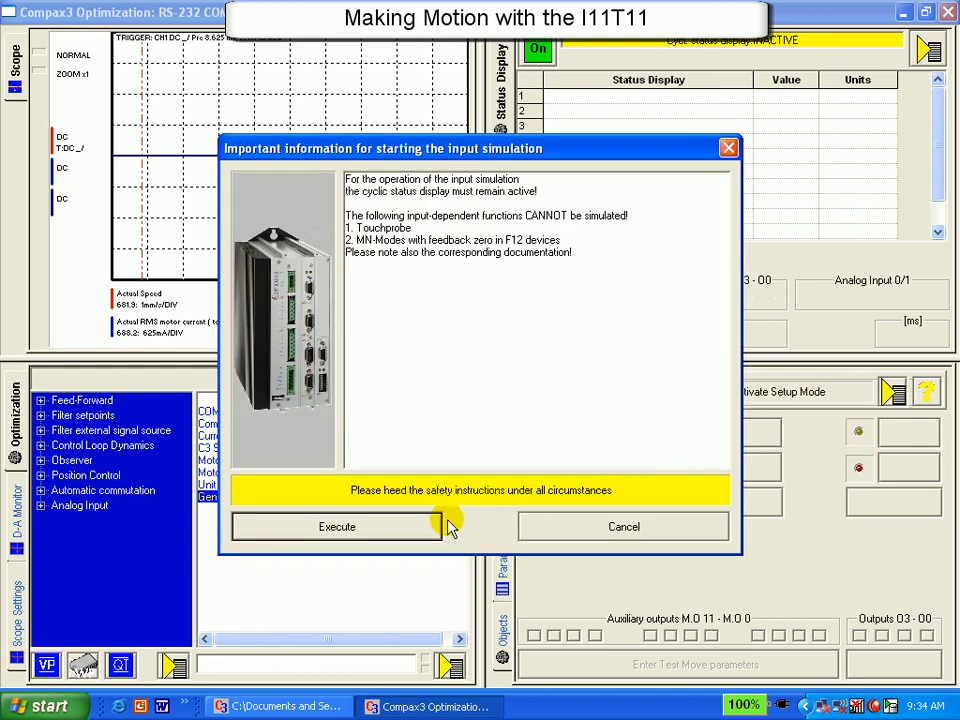
click(396, 527)
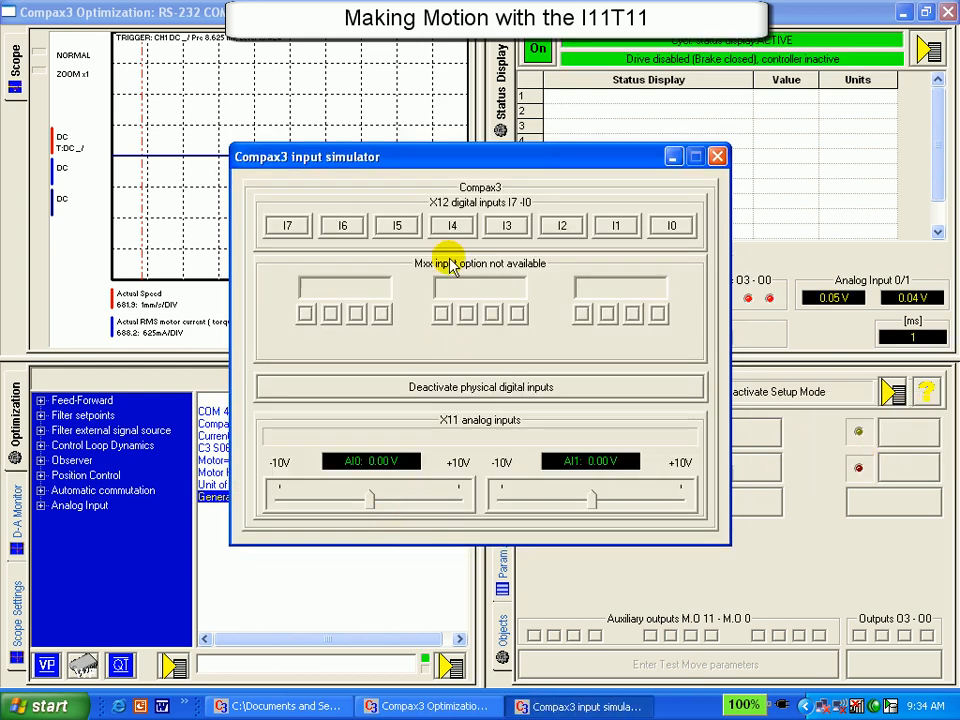
mouse_move(441, 156)
mouse_down()
mouse_move(426, 150)
mouse_move(435, 150)
mouse_up()
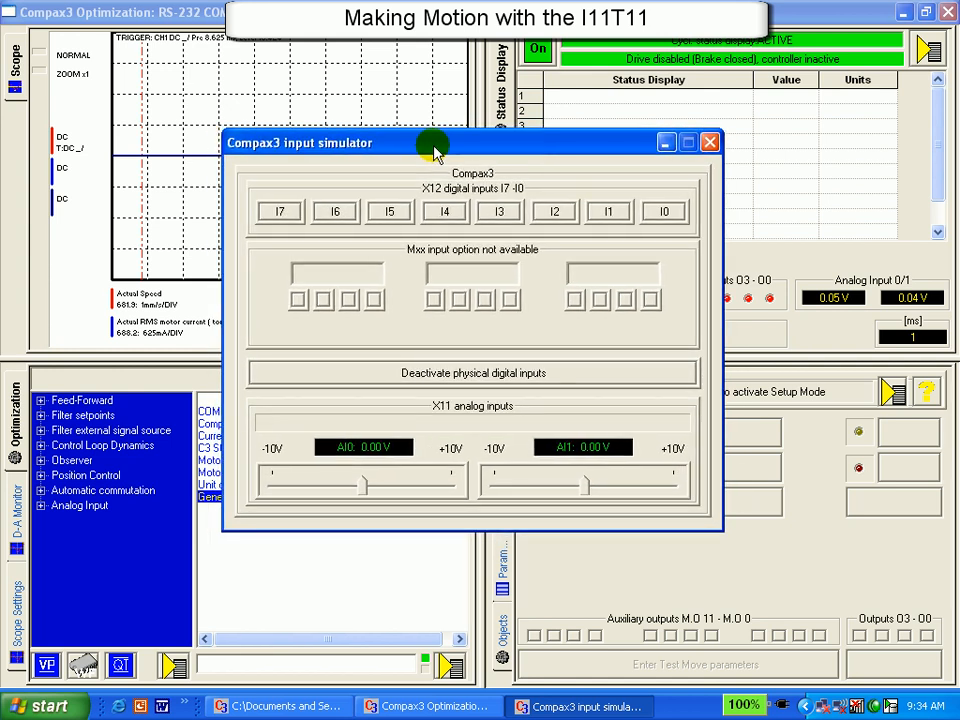
- Activate enable input I2 and no-stop input I0, and start position set 1 using address input I3 and a rising edge on I1
click(555, 213)
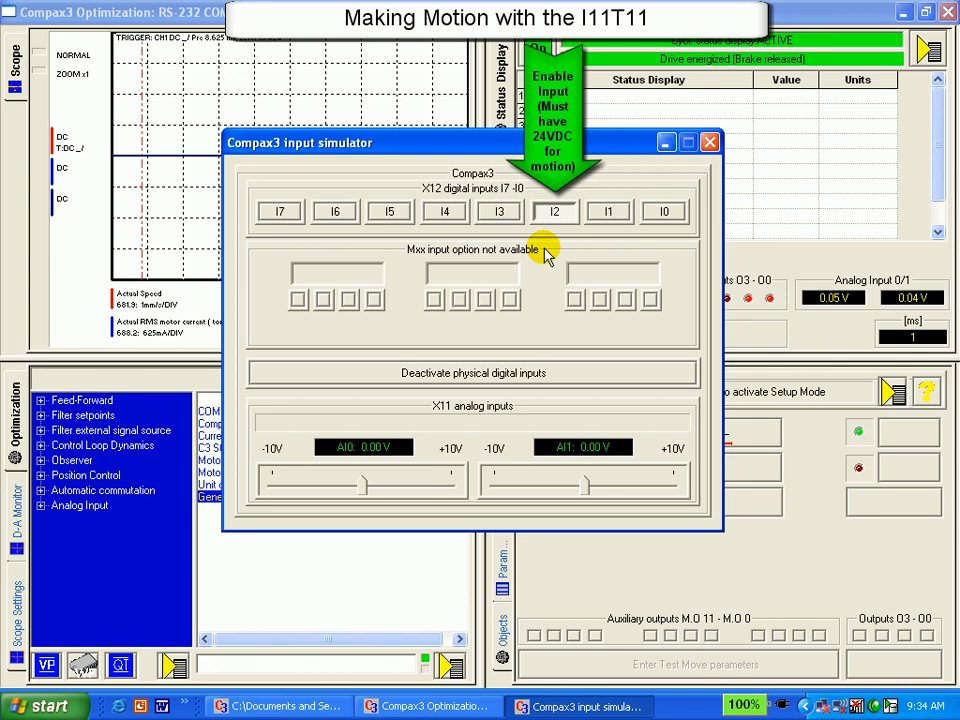
click(663, 215)
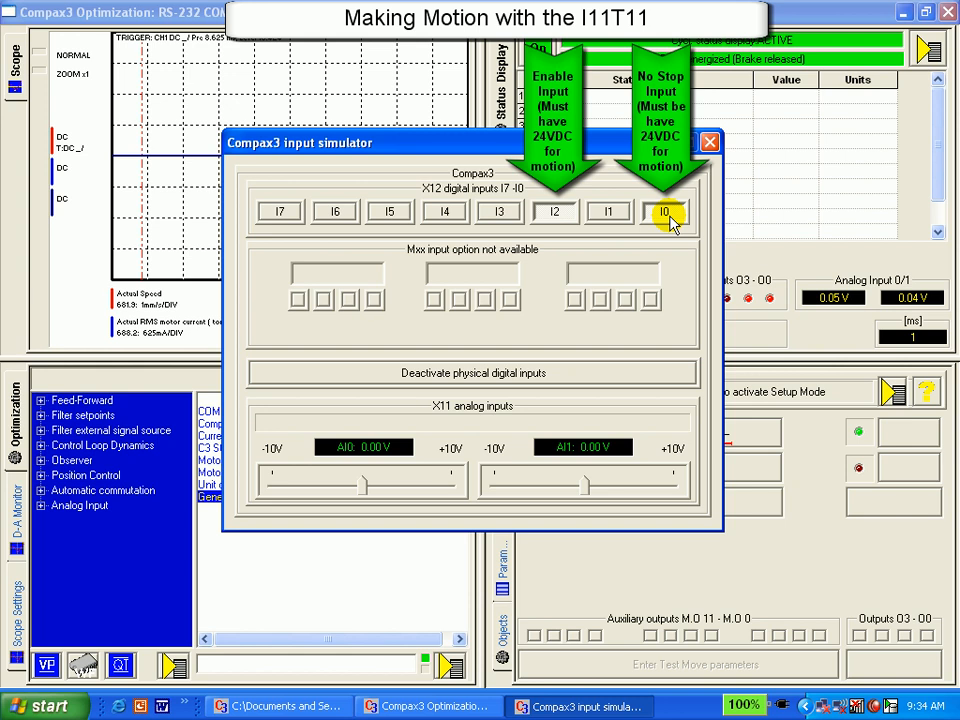
click(557, 220)
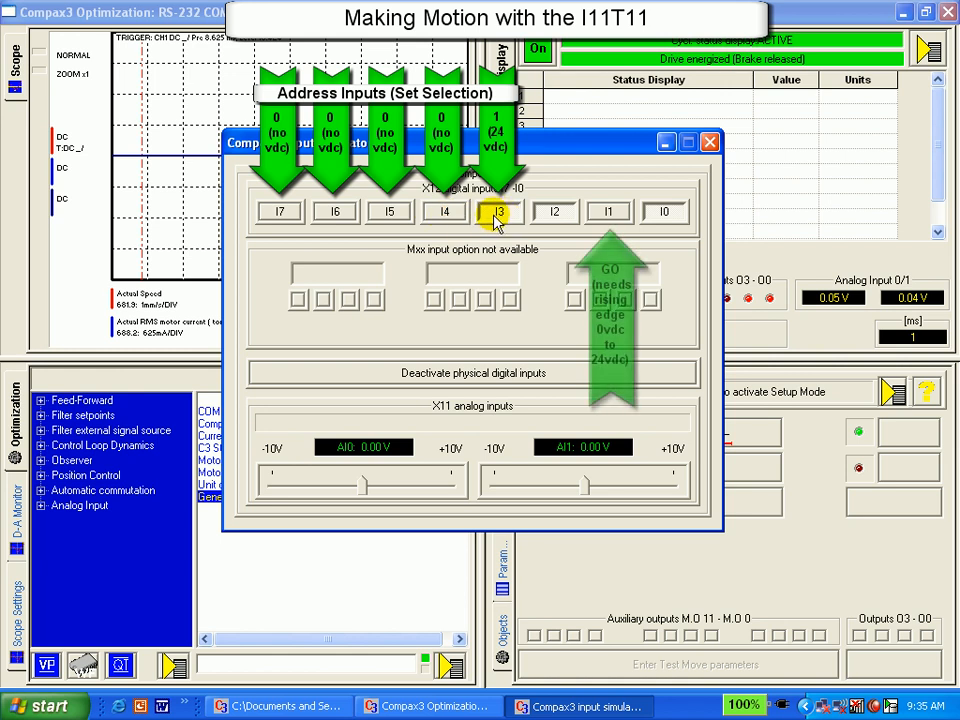
click(609, 213)
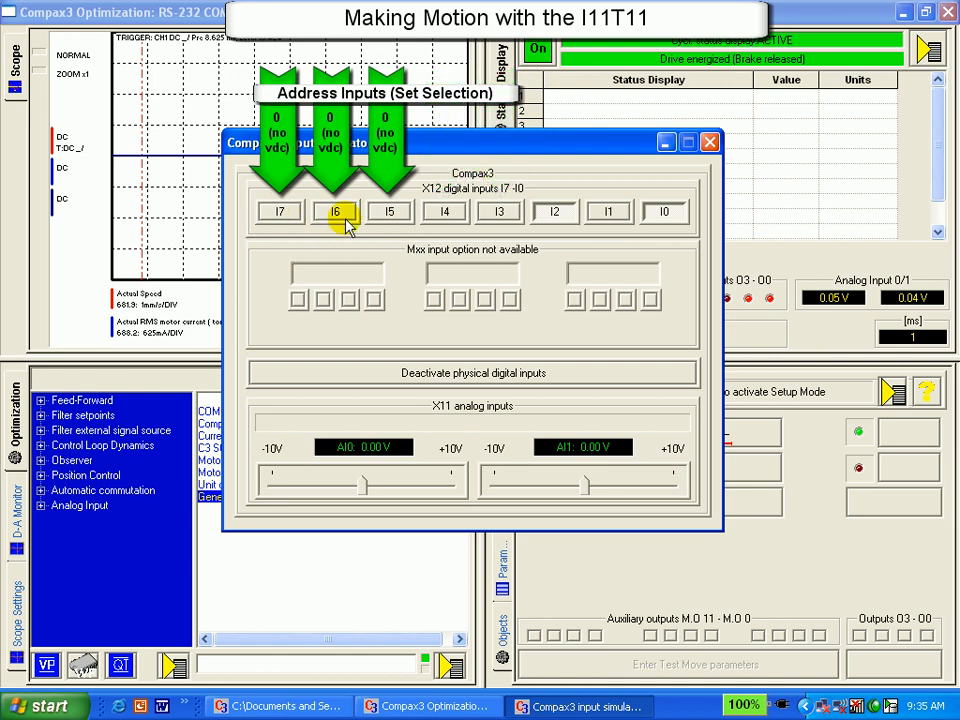
- Select position set 2 by activating only address input I4, and start its motion with the I1 go input
click(446, 212)
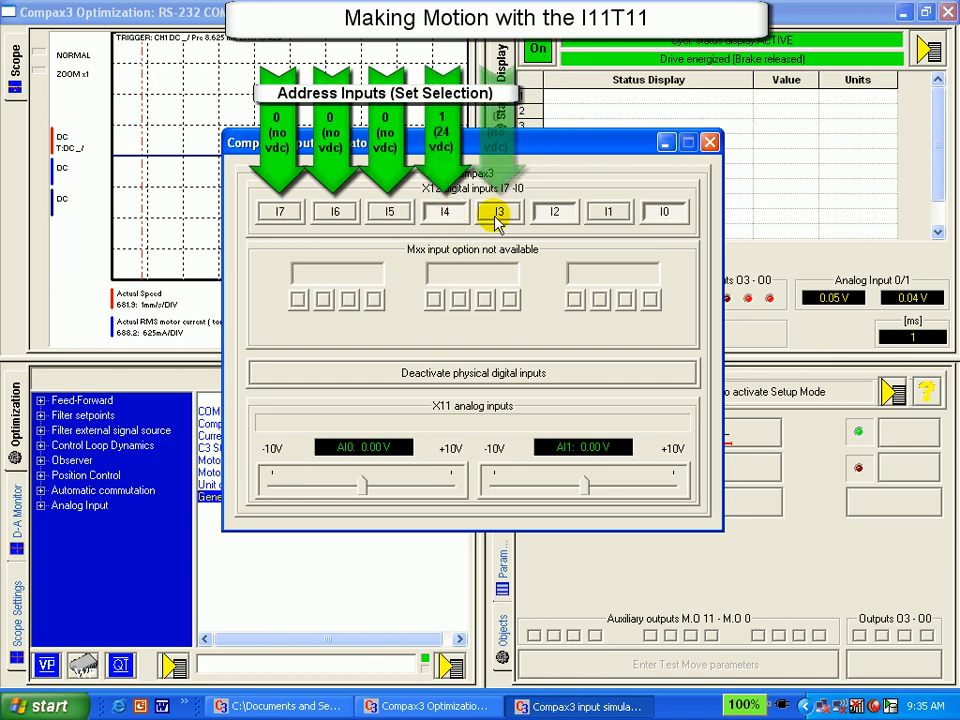
click(609, 214)
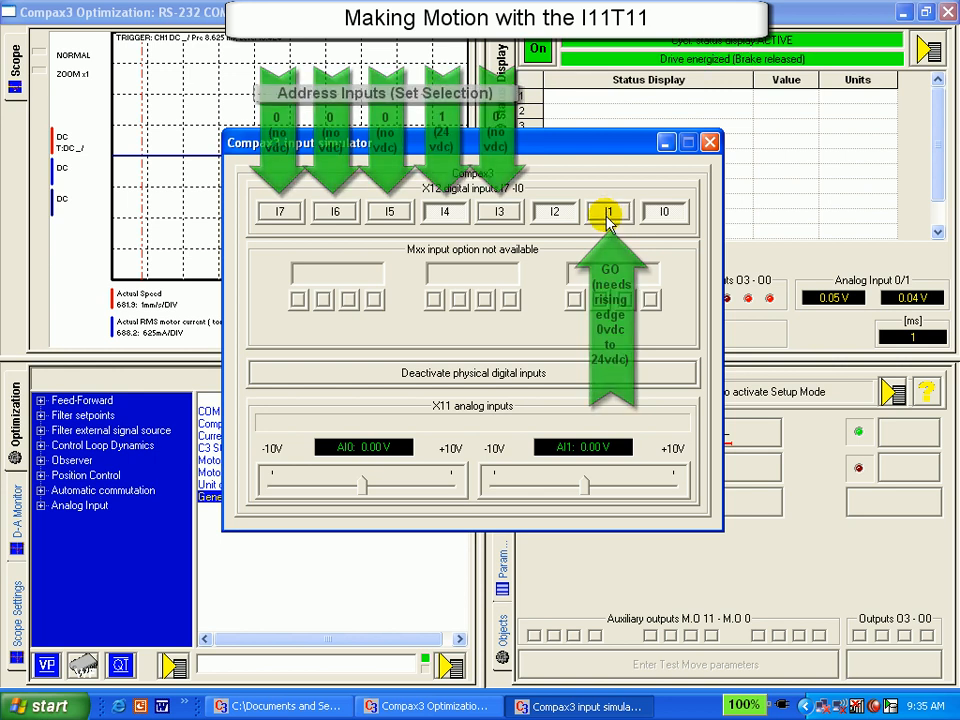